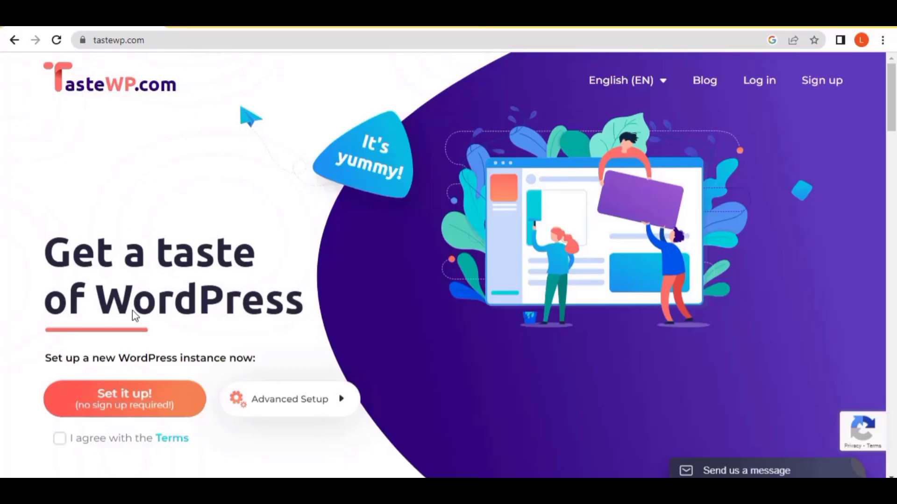
Step: Accept the 'I agree with the Terms' checkbox on the TasteWP home page
scroll(133, 272, down, 1)
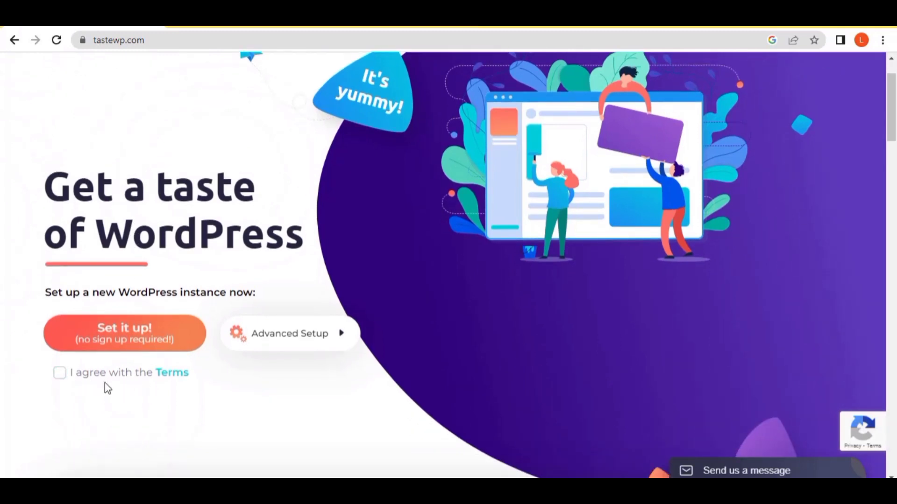
click(60, 373)
scroll(91, 392, up, 1)
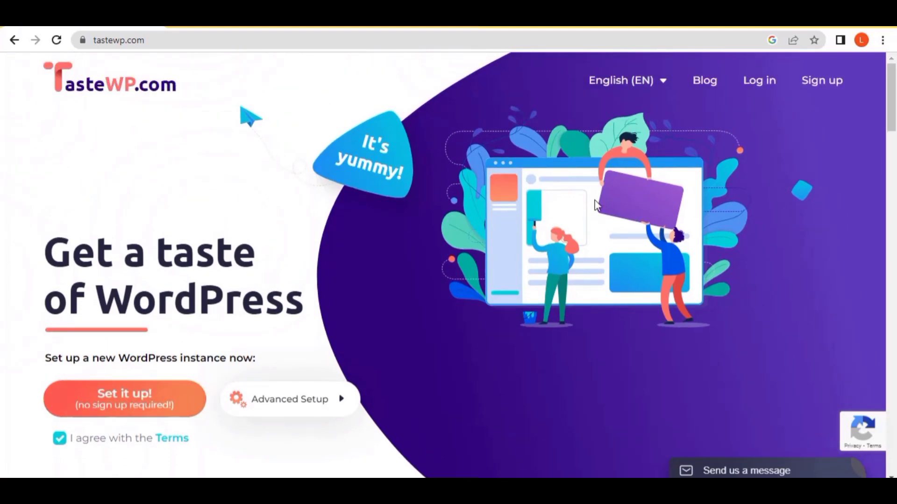
Step: In the sign-up form, enter a username and the account's e-mail address
click(824, 84)
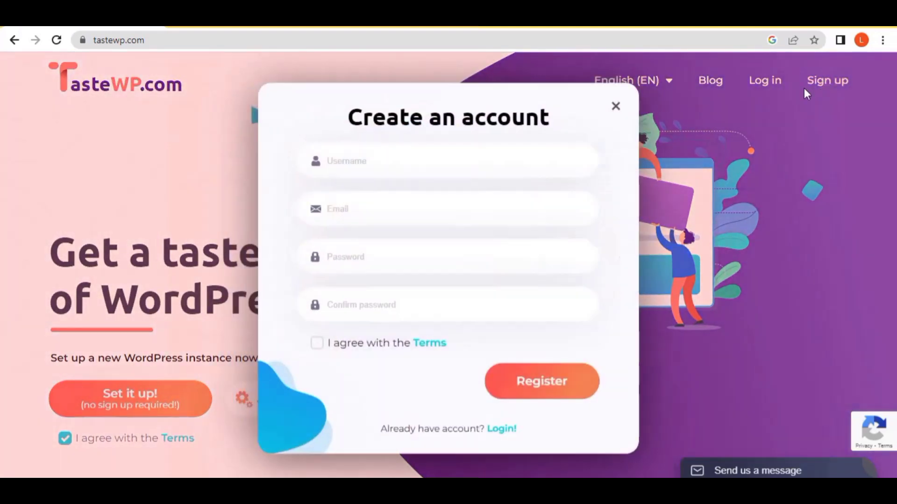
click(435, 160)
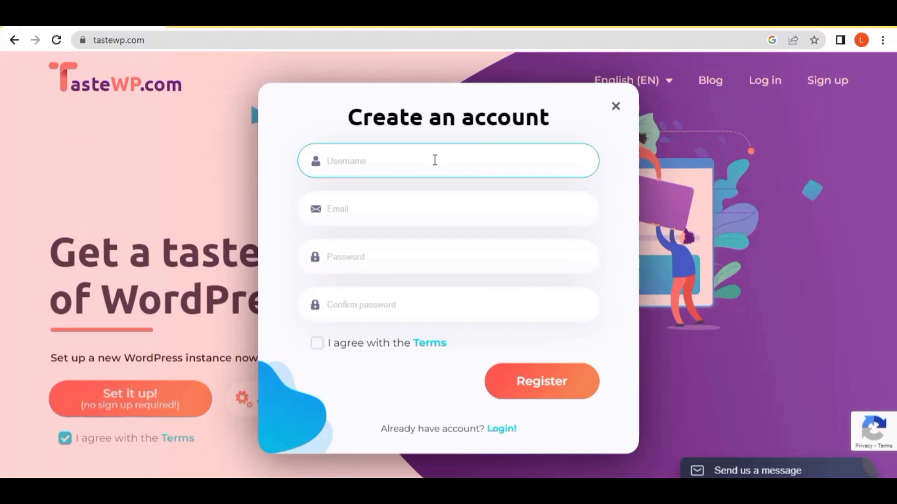
text(G)
key(BackSpace)
click(355, 215)
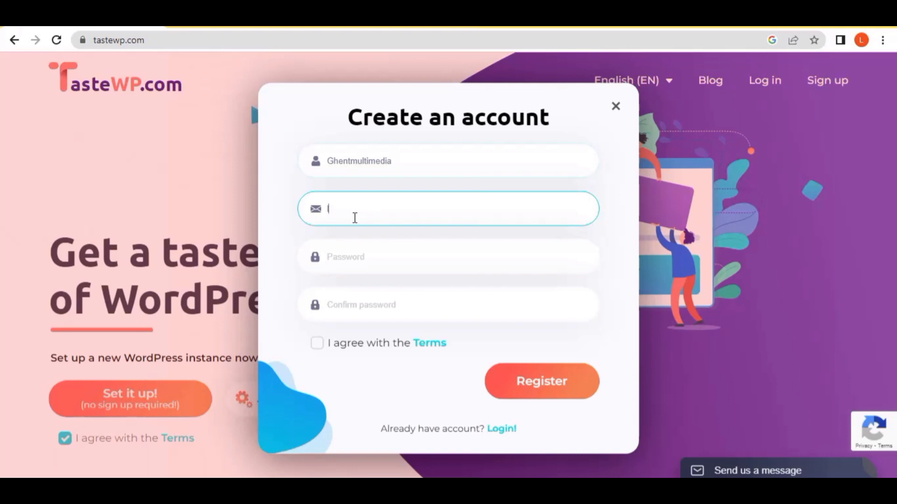
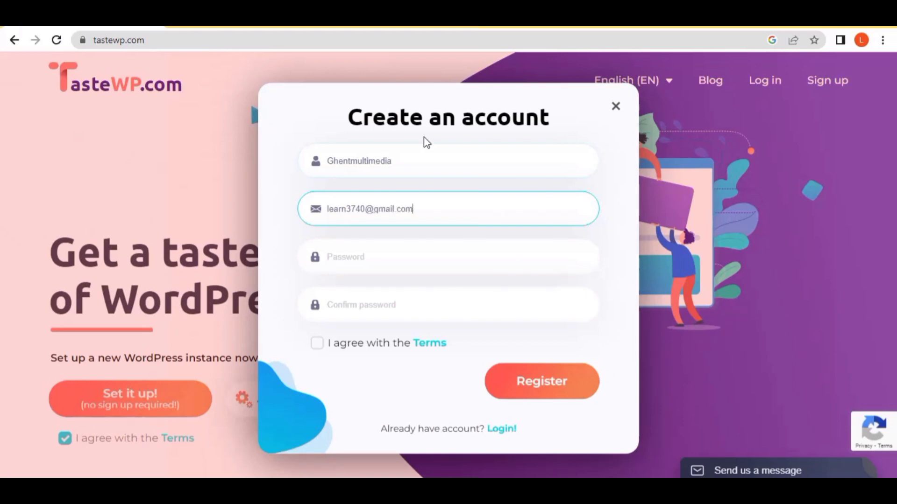
Step: Use Chrome's suggested strong password and agree to the Terms for the new account
click(385, 256)
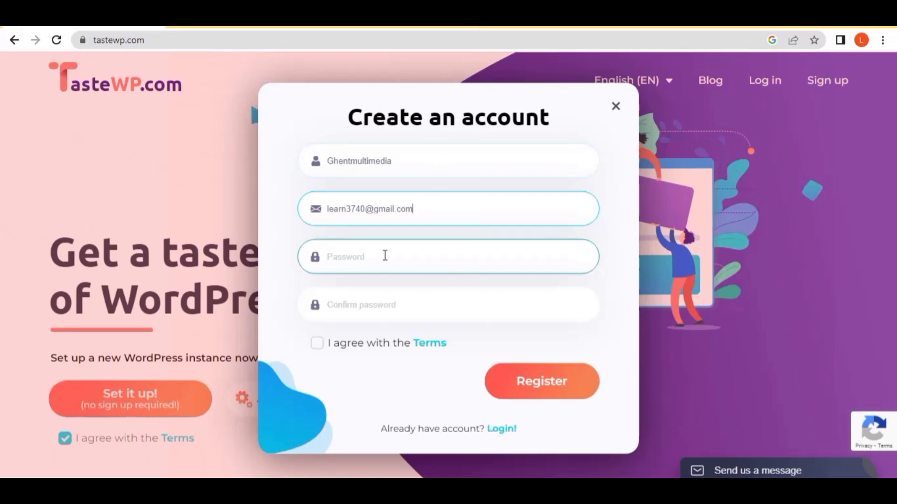
click(370, 257)
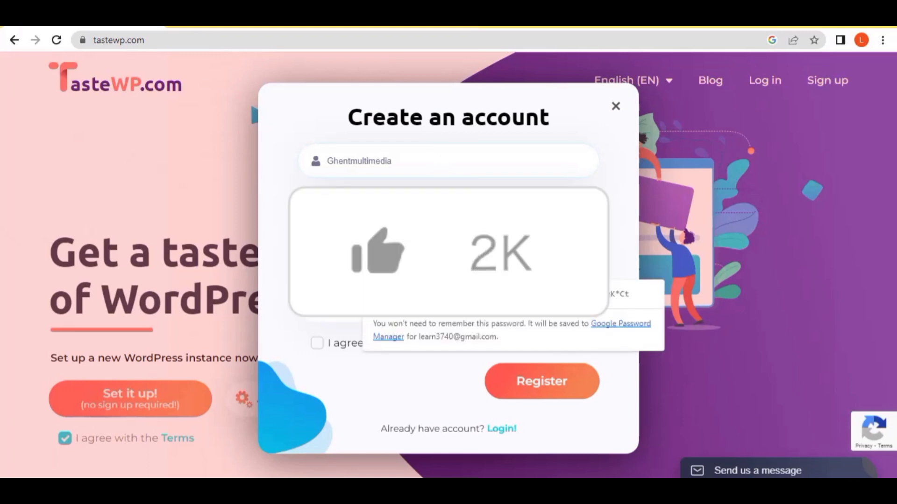
key(Tab)
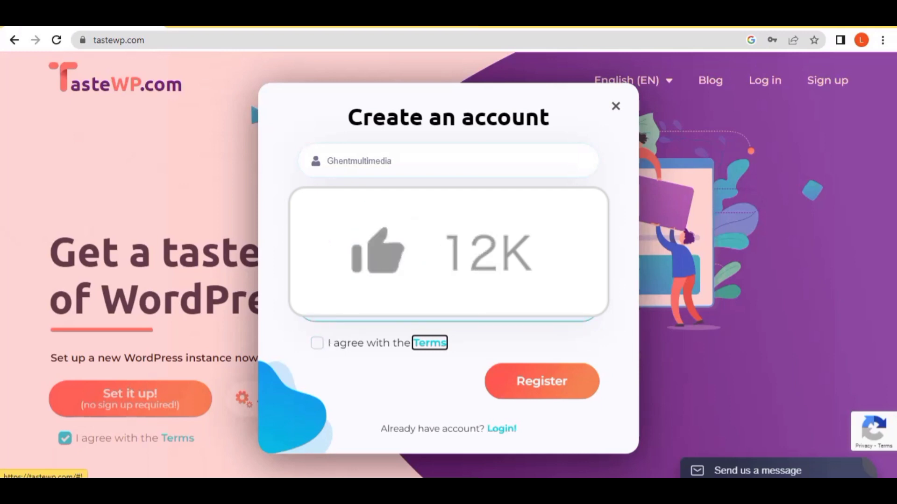
click(317, 346)
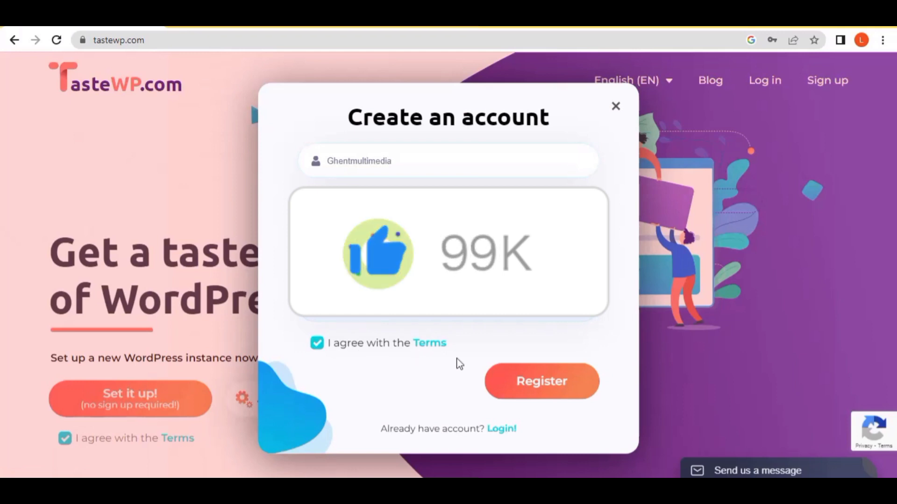
Step: Submit the registration, then open a new Chrome tab once the dashboard loads
click(562, 393)
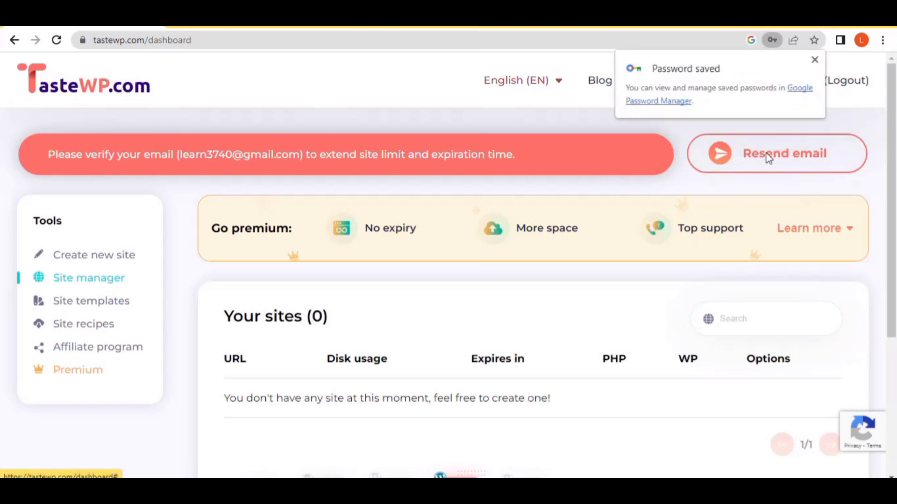
click(180, 26)
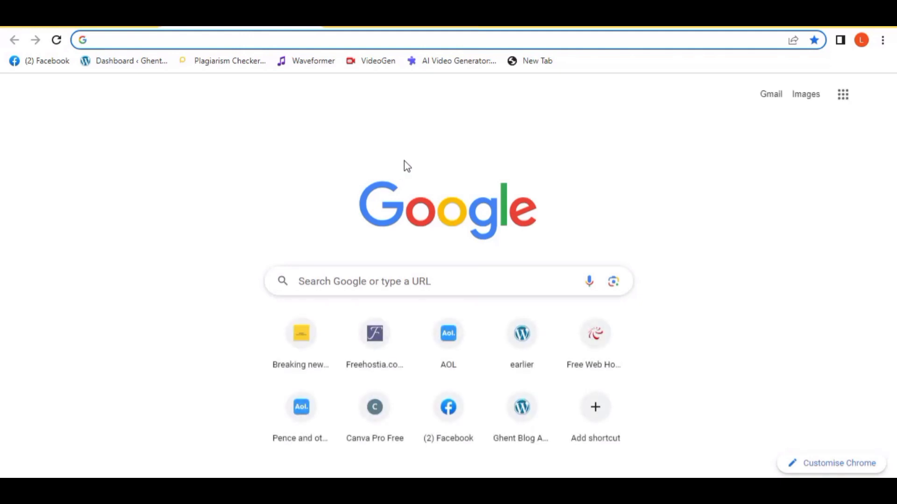
Step: In Gmail, open TasteWP's 'Activate your account!' email and follow its confirmation link
click(769, 96)
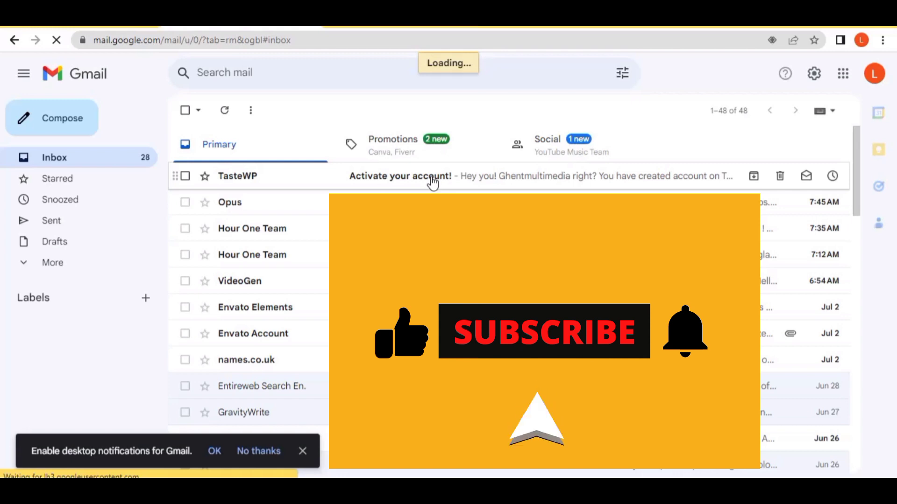
click(431, 182)
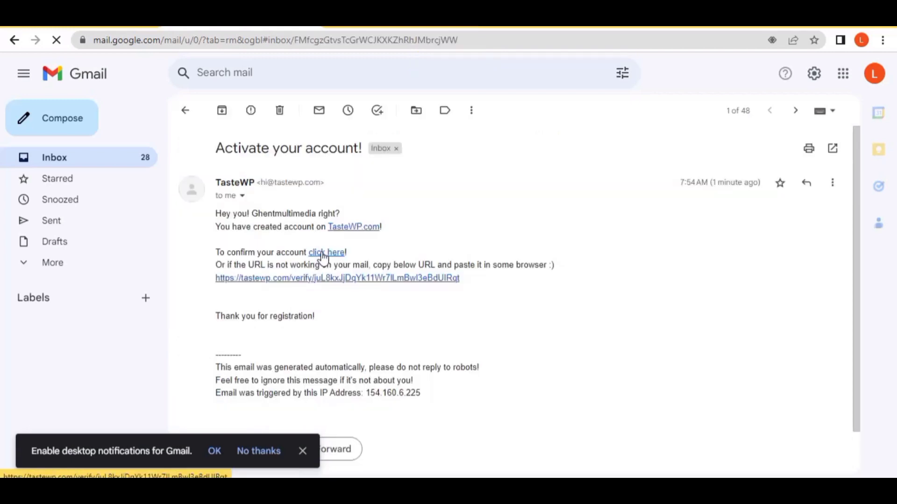
click(323, 256)
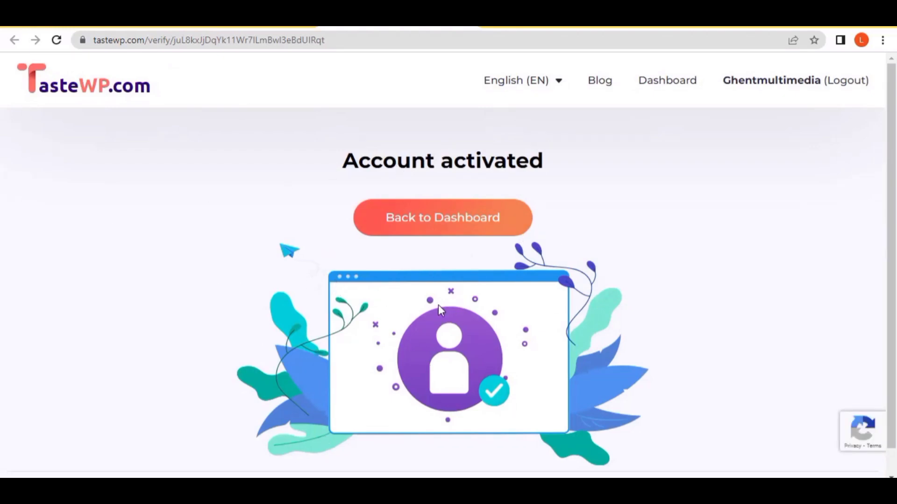
Step: Go back to the TasteWP dashboard and start creating a new site from Tools
click(440, 215)
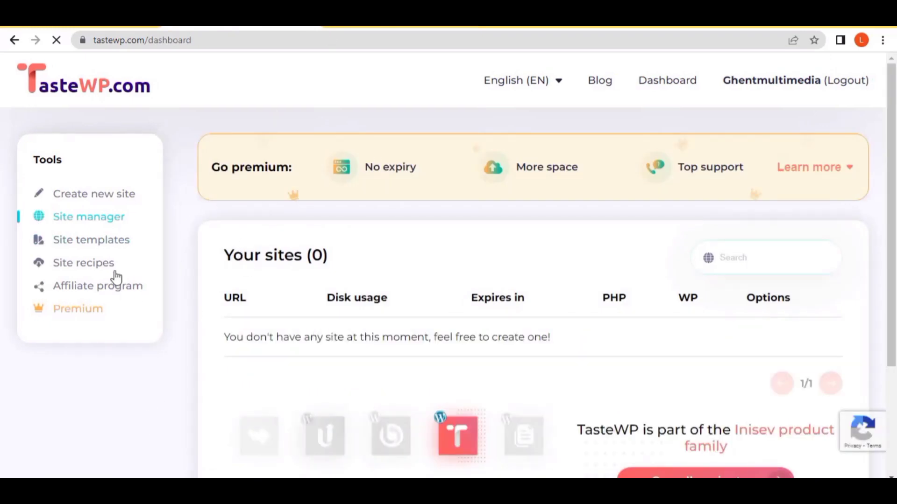
click(93, 200)
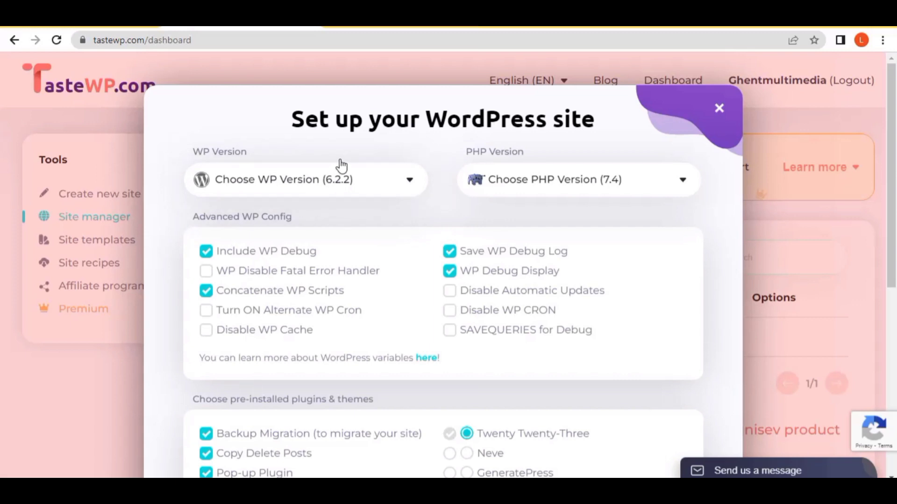
Step: Choose WordPress v6.2.2 and 'Secure v8.2' PHP in the site setup dialog
click(331, 188)
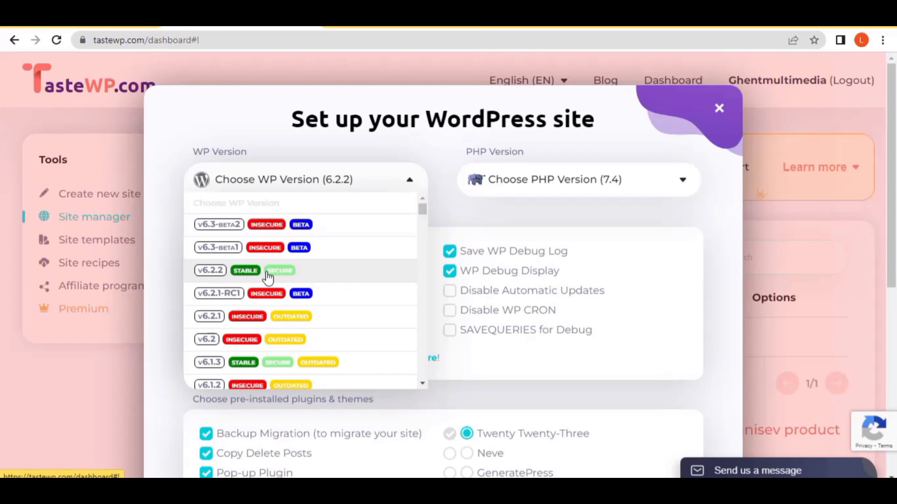
click(249, 272)
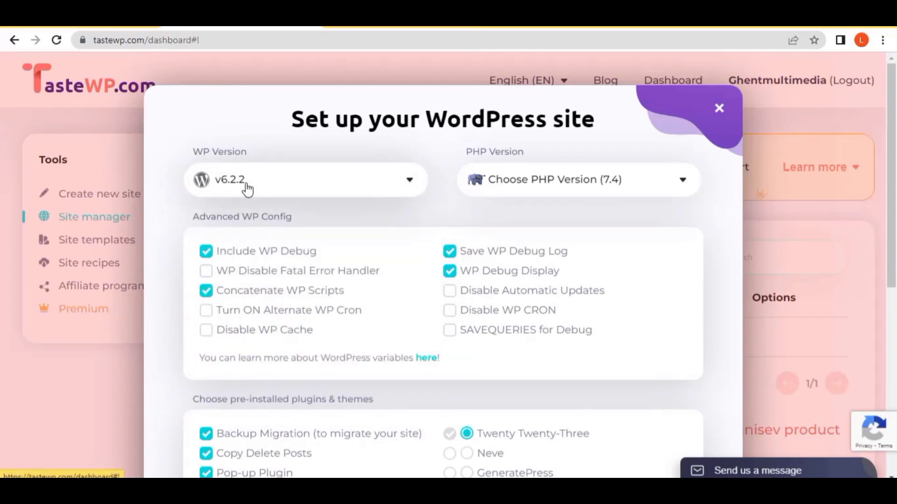
click(559, 189)
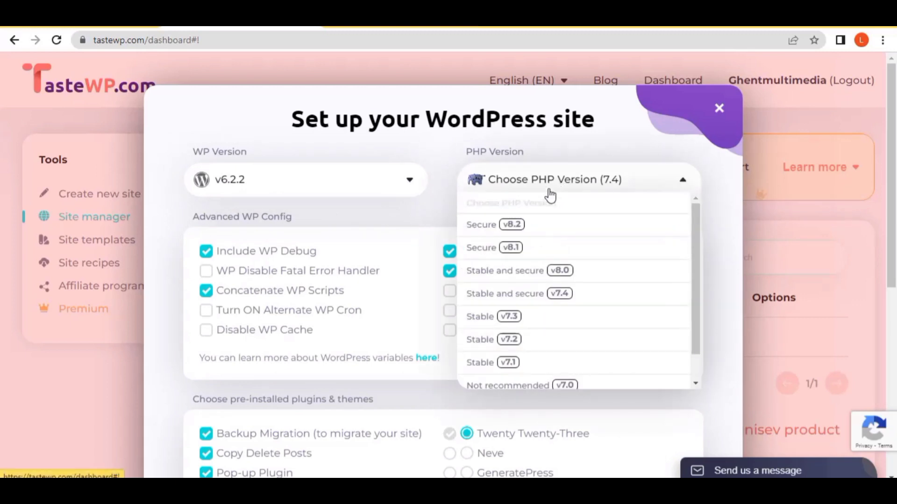
click(486, 228)
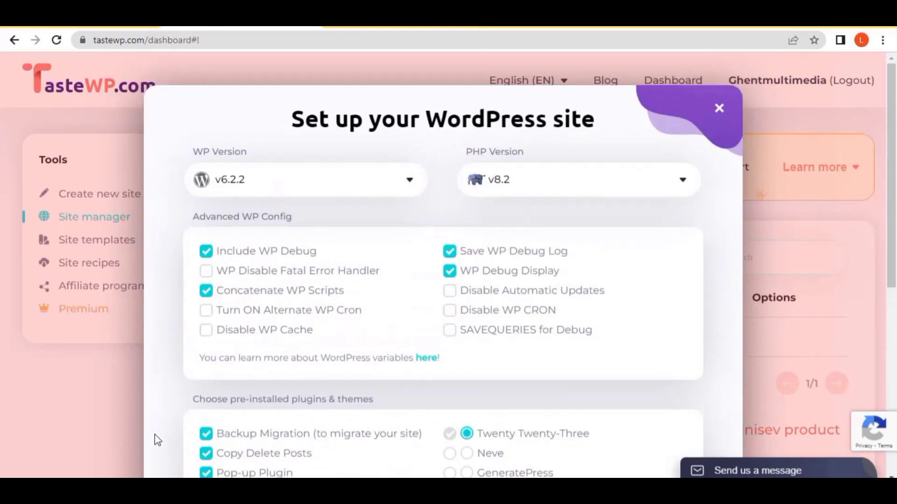
Step: Enter 'lucky25' as the custom site name in the setup dialog
scroll(159, 467, down, 3)
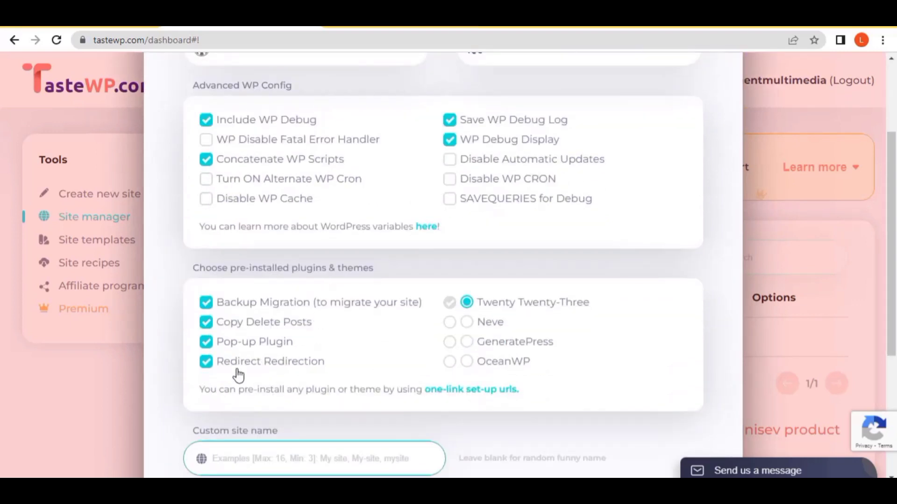
scroll(252, 346, down, 3)
click(284, 329)
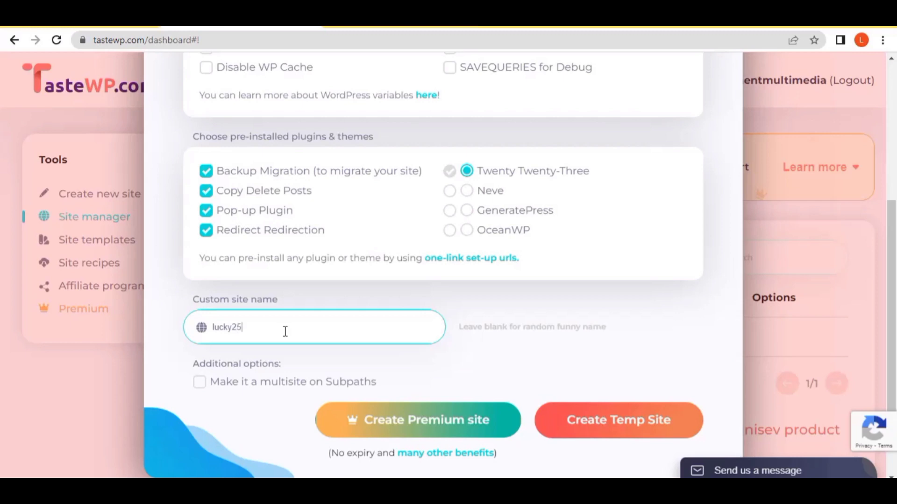
click(465, 358)
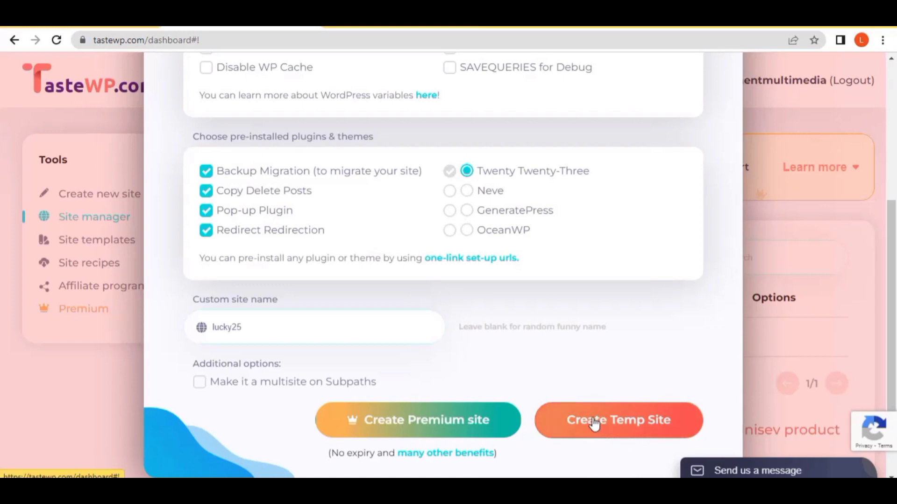
Step: Create the lucky25 temporary site to receive its URL and login credentials
click(329, 332)
click(612, 428)
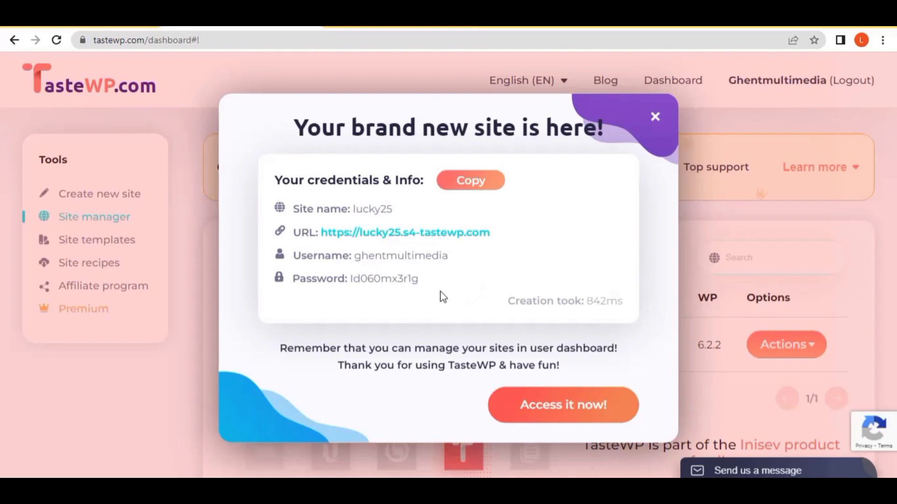
Step: Choose 'Access it now!' to open the lucky25 site's WordPress admin
click(568, 412)
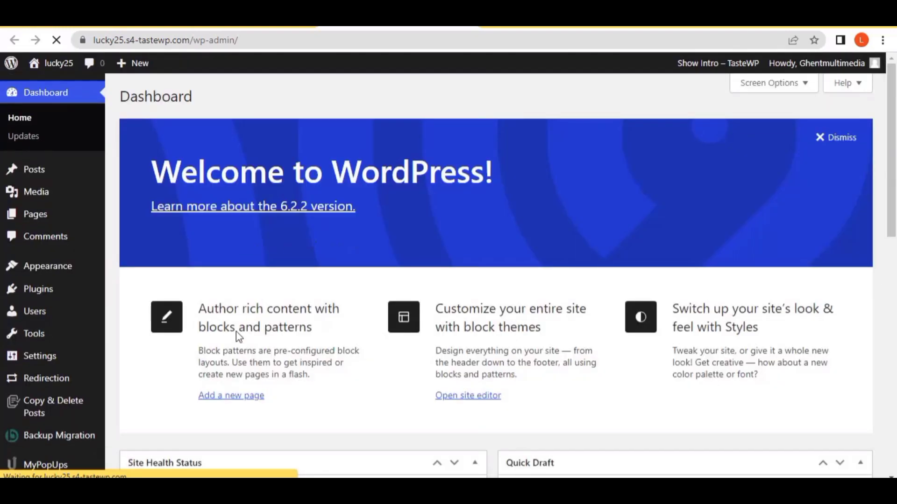
Step: Scroll the lucky25 Dashboard and browse the admin sidebar menus to review the setup details and expiry countdown
scroll(223, 373, down, 6)
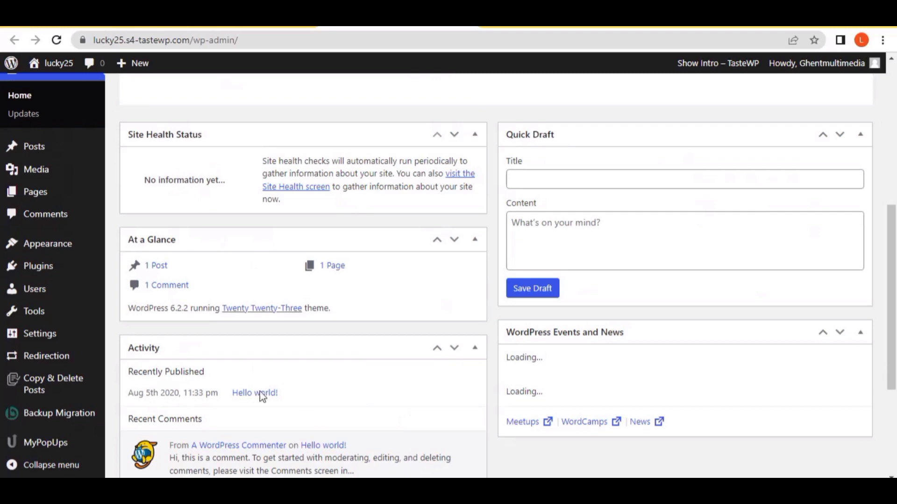
scroll(300, 400, up, 5)
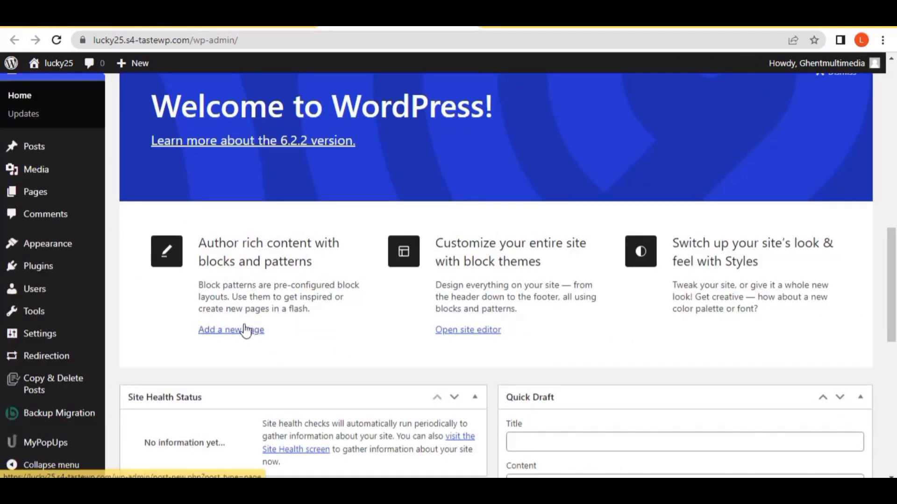
scroll(245, 330, up, 3)
scroll(259, 327, up, 7)
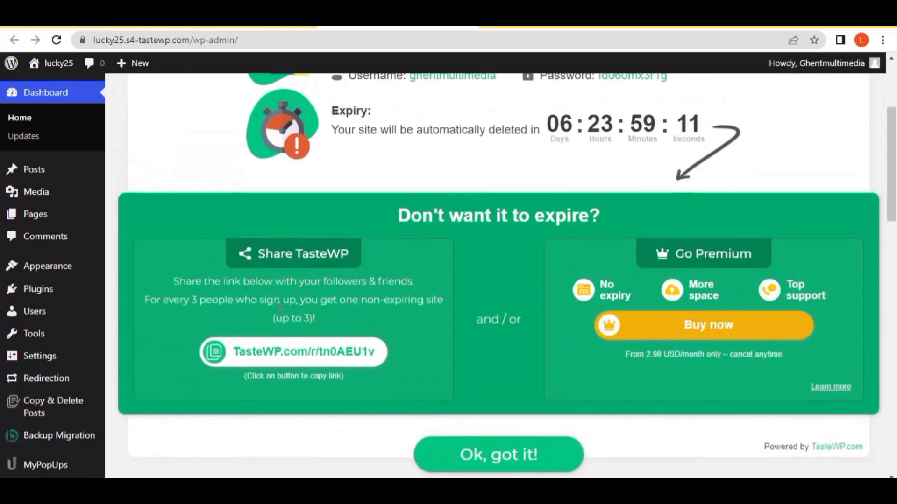
scroll(266, 290, up, 4)
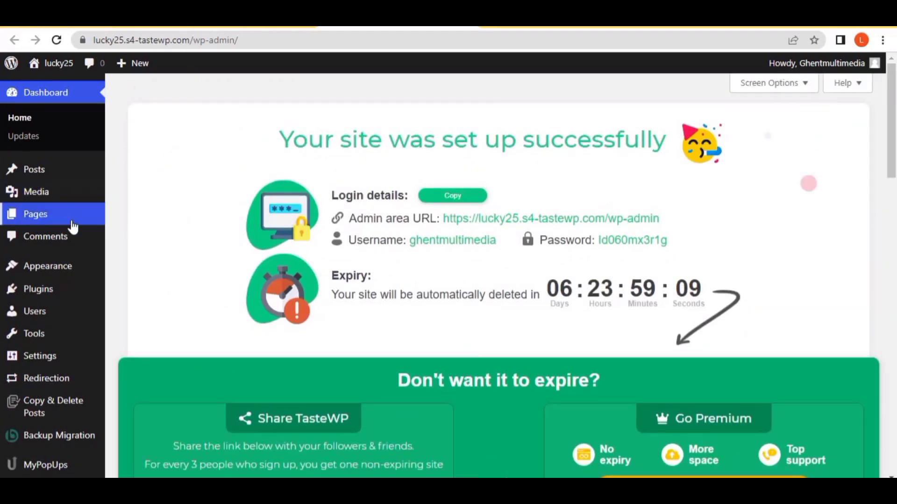
mouse_move(107, 287)
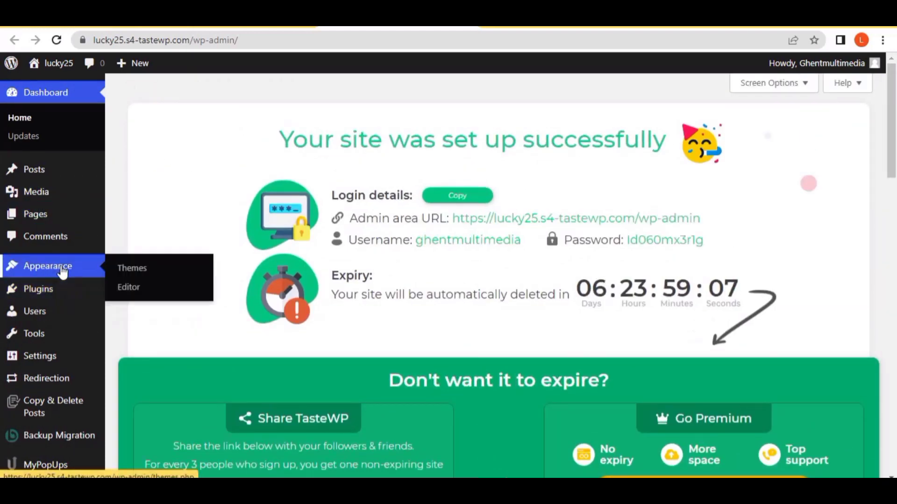
scroll(51, 332, down, 3)
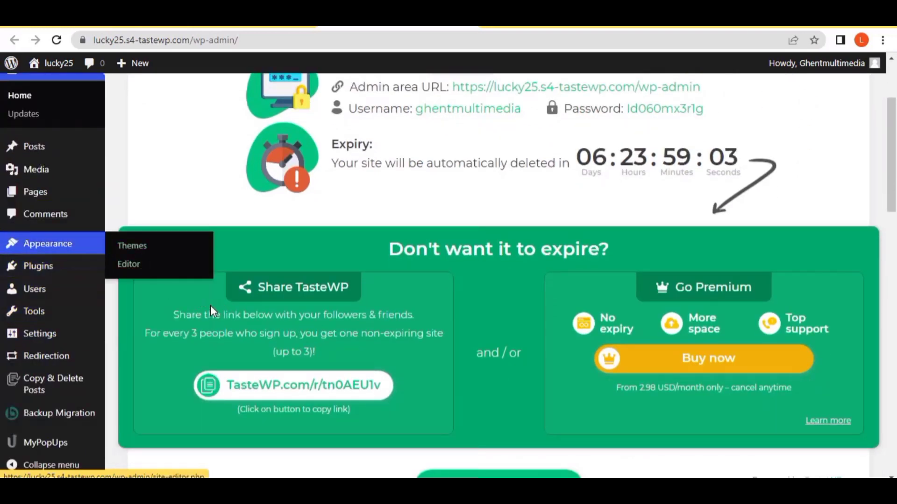
mouse_move(50, 321)
scroll(54, 325, up, 3)
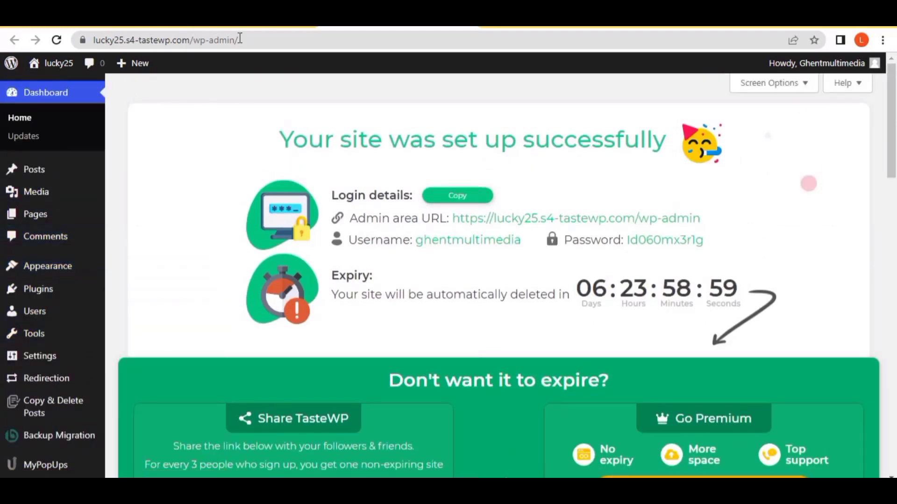
scroll(222, 327, down, 3)
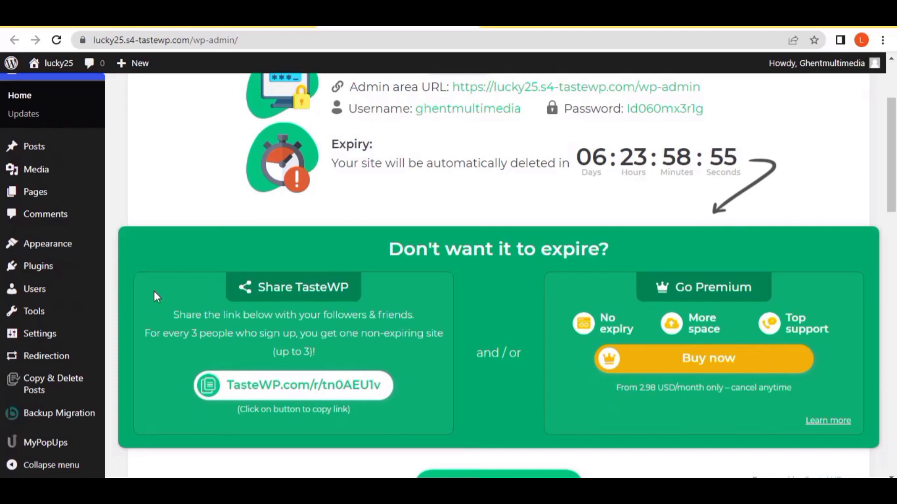
mouse_move(67, 253)
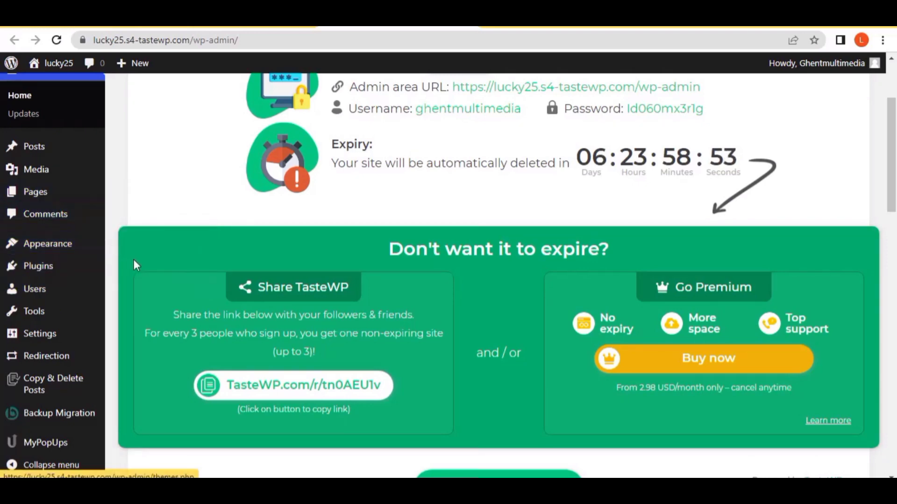
scroll(133, 259, up, 3)
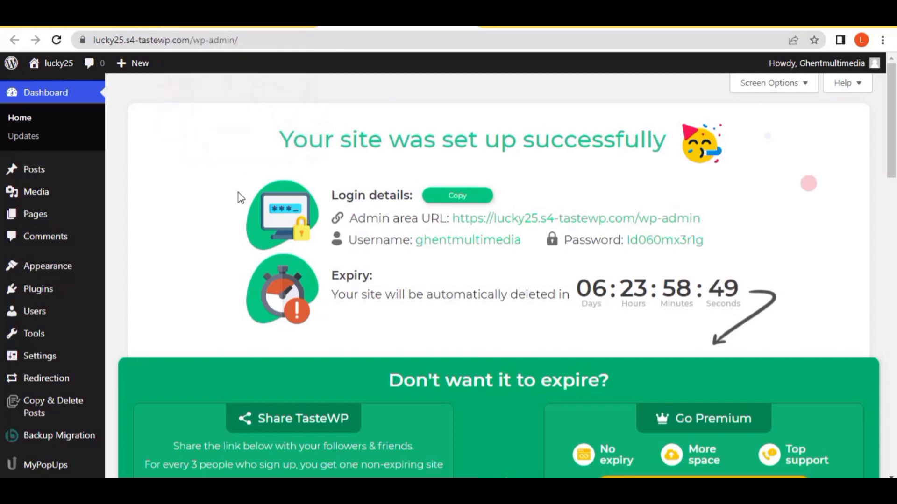
Step: Copy the lucky25 site's base address and load it in a new browser tab
drag(189, 37, 94, 37)
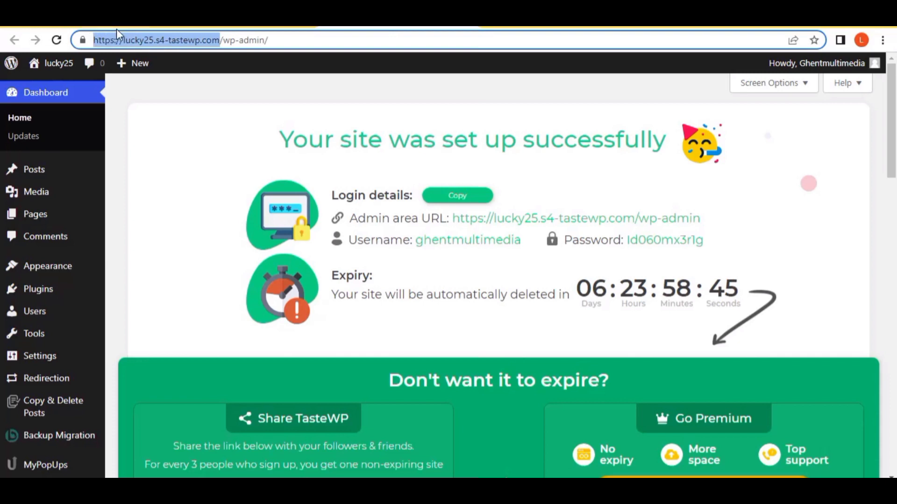
right_click(116, 34)
click(140, 108)
click(488, 27)
right_click(420, 34)
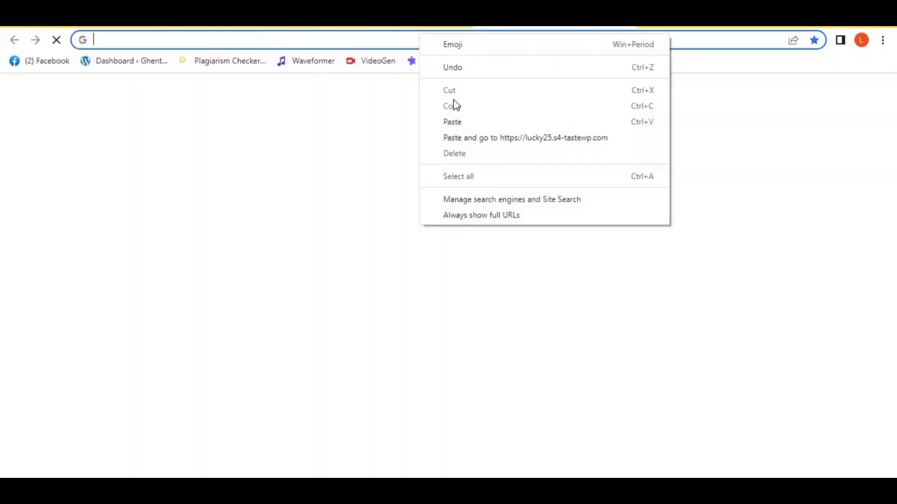
click(452, 122)
key(Return)
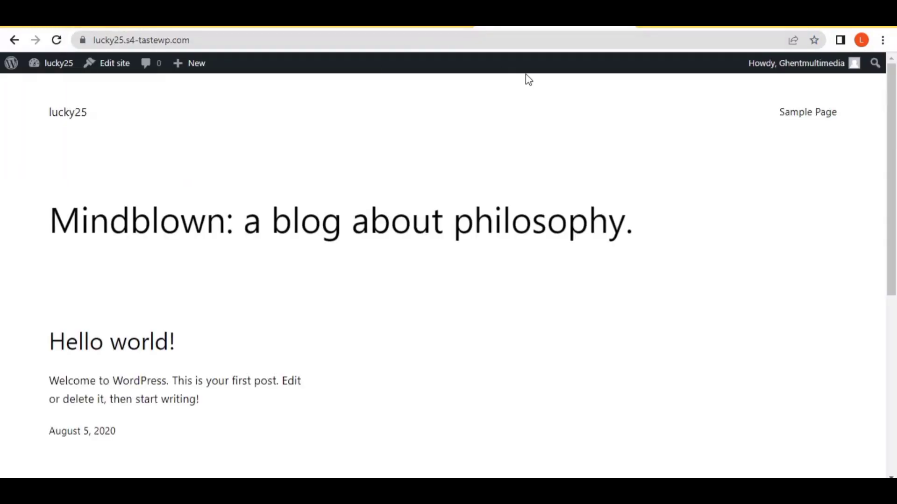
Step: Scroll through the 'Mindblown: a blog about philosophy.' homepage and its Hello world! post
scroll(200, 290, down, 3)
scroll(205, 317, up, 3)
scroll(206, 327, down, 3)
scroll(214, 379, down, 3)
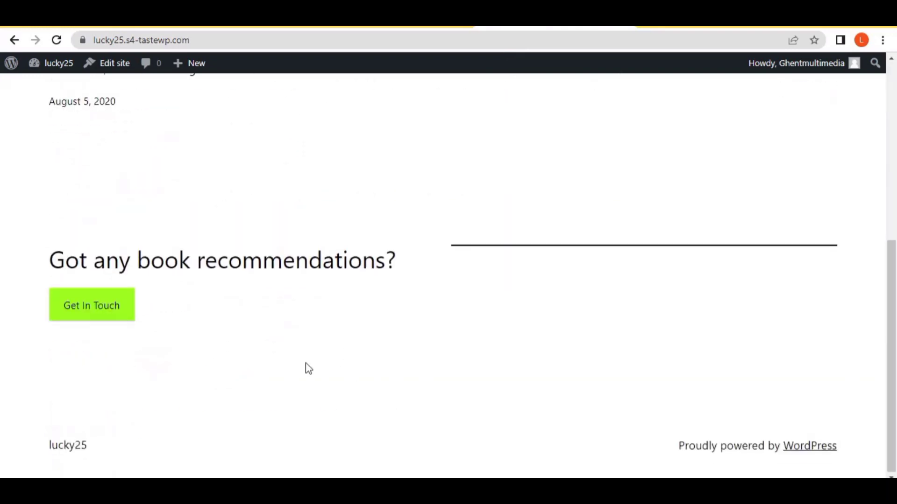
scroll(308, 367, up, 6)
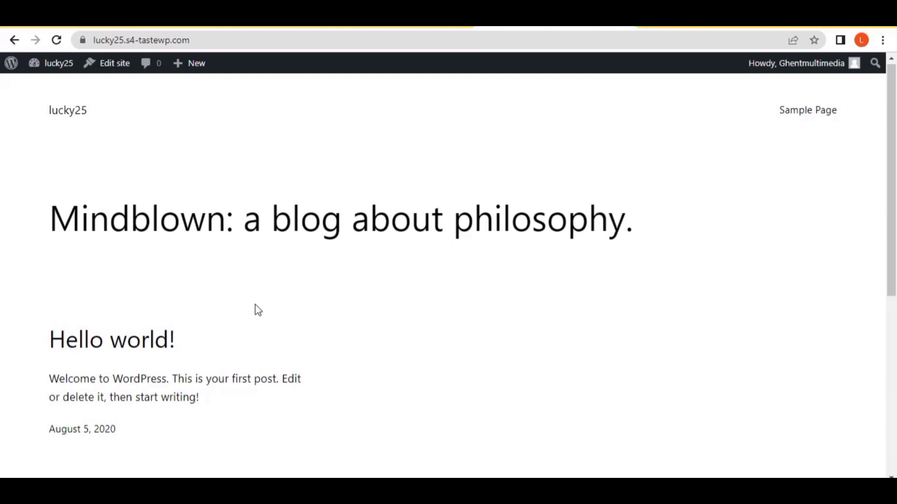
scroll(256, 304, down, 5)
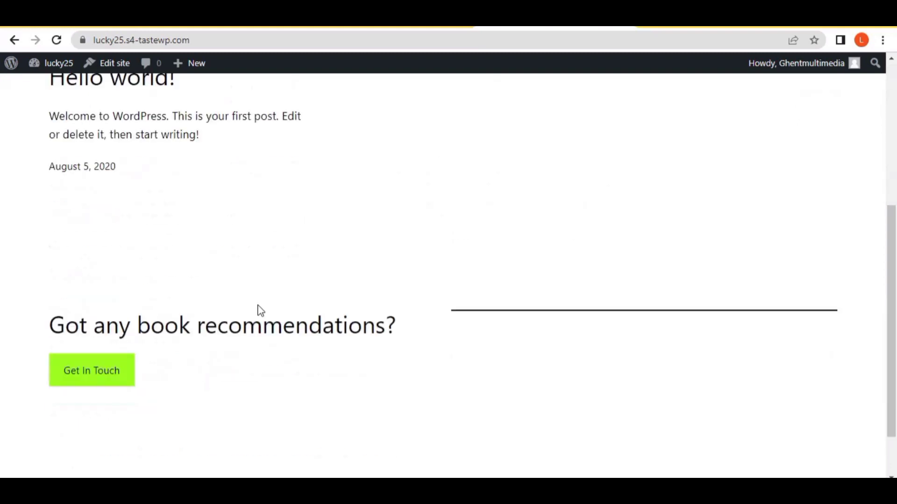
scroll(260, 310, up, 5)
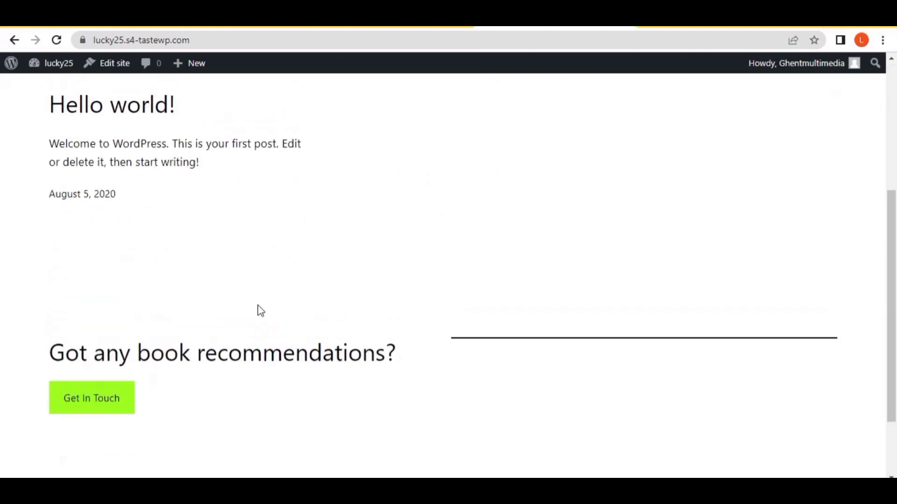
scroll(261, 310, down, 6)
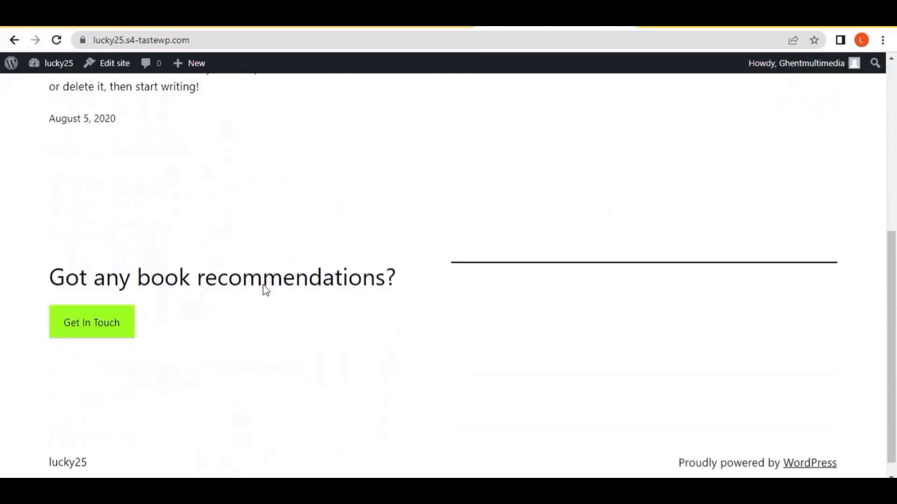
scroll(265, 290, up, 4)
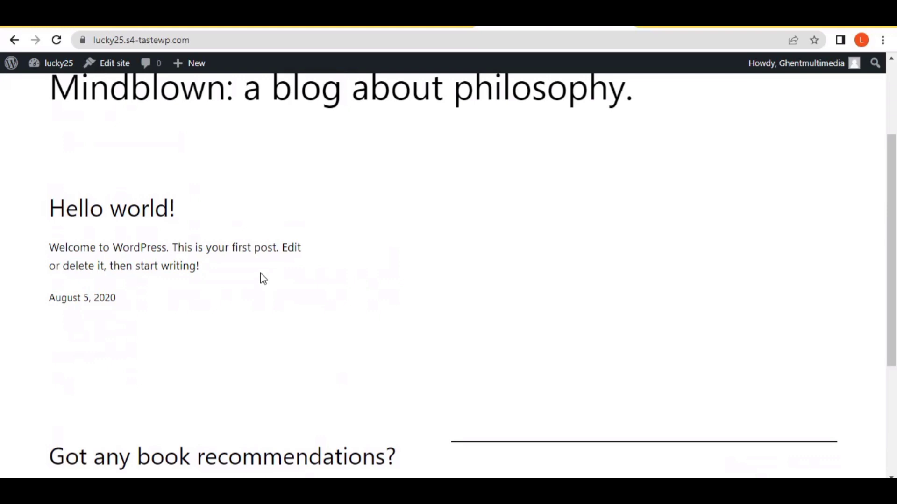
scroll(261, 278, down, 4)
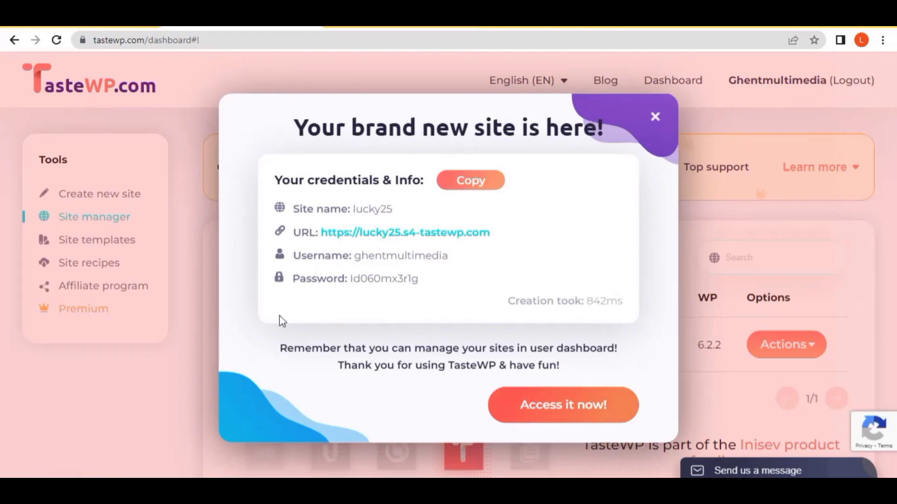
Step: Dismiss the credentials pop-up, then choose 'Go & login to site' from lucky25's Actions menu
click(652, 118)
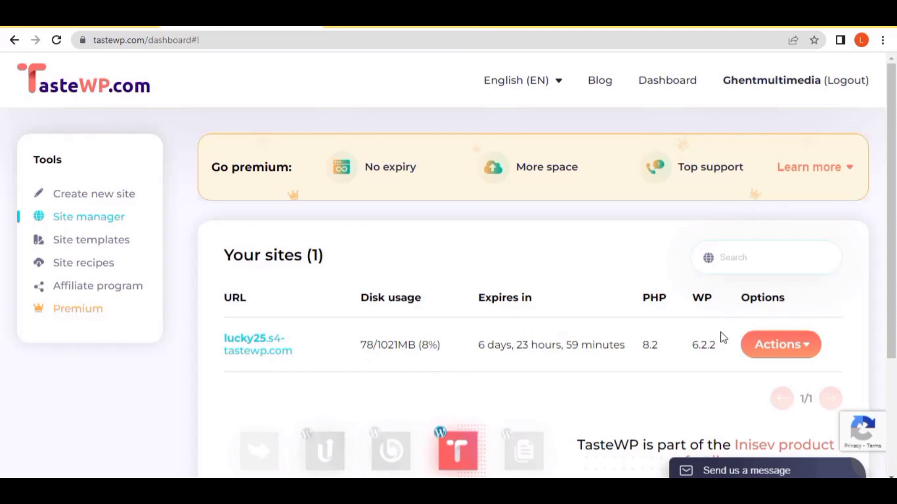
click(804, 347)
scroll(789, 352, down, 3)
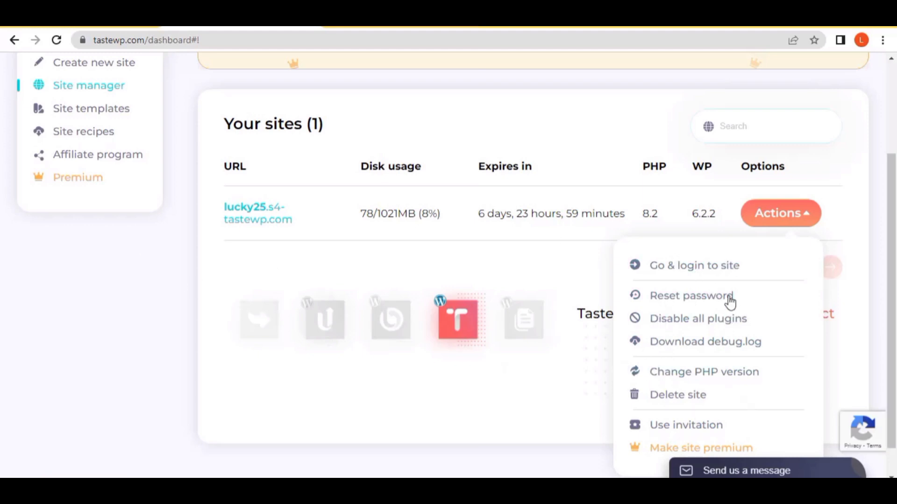
click(687, 274)
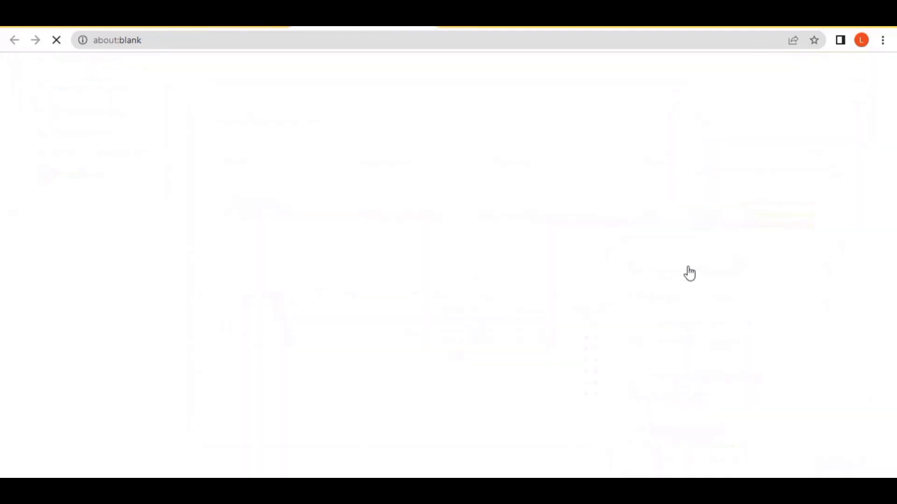